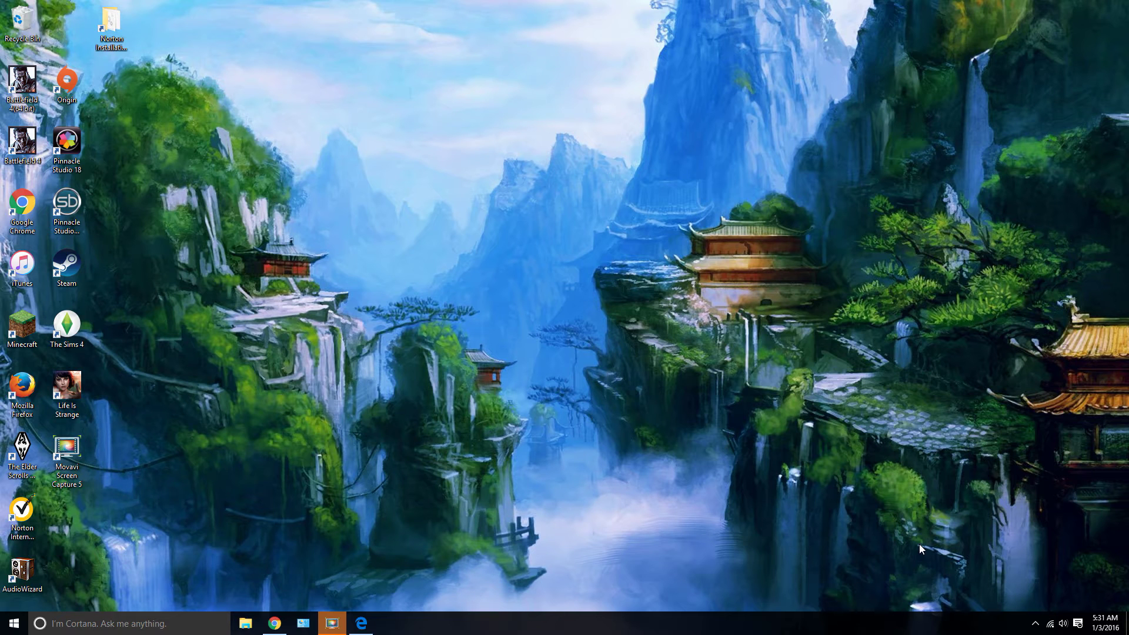
Open Adobe's Flash Player 20.0.0.267 system plug-in download page for Chrome.
left_click(274, 623)
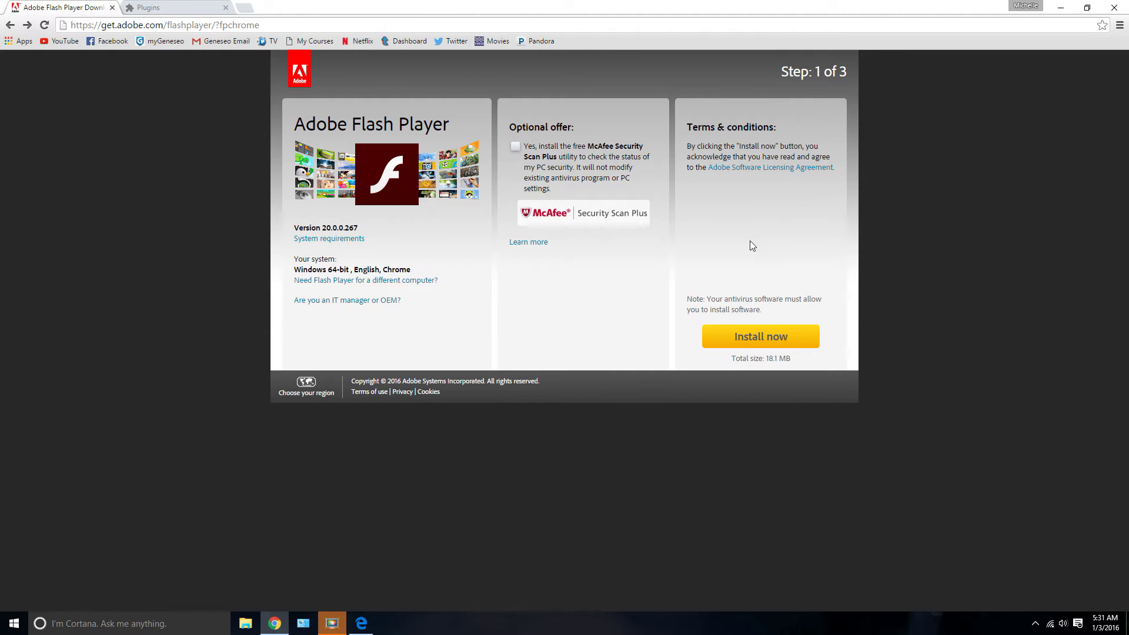
left_click(769, 344)
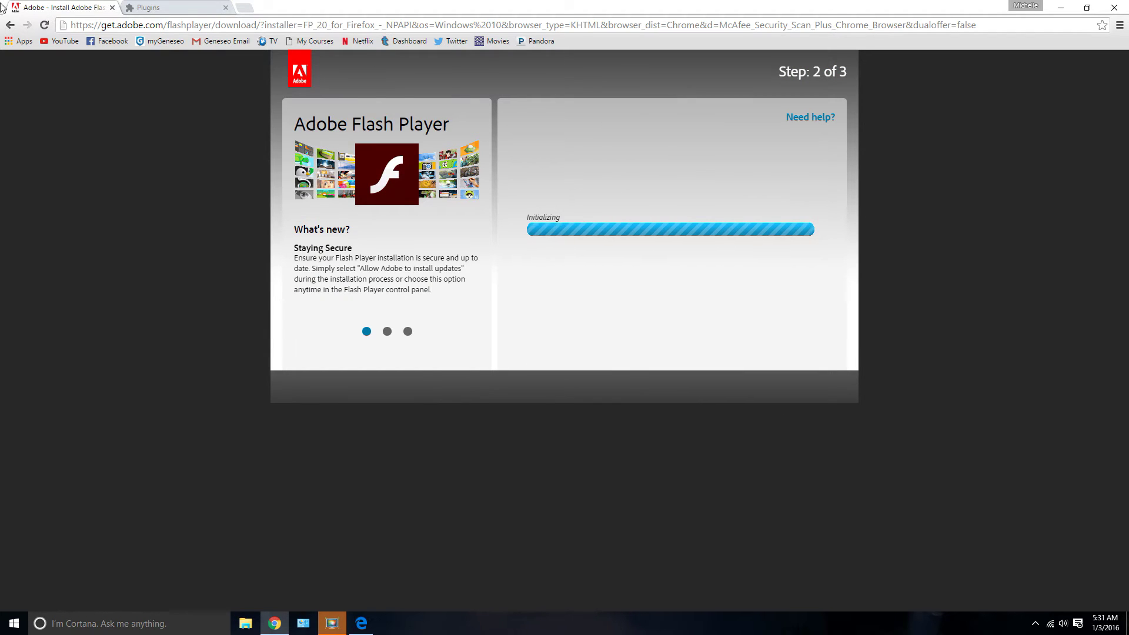
left_click(10, 25)
left_click(10, 25)
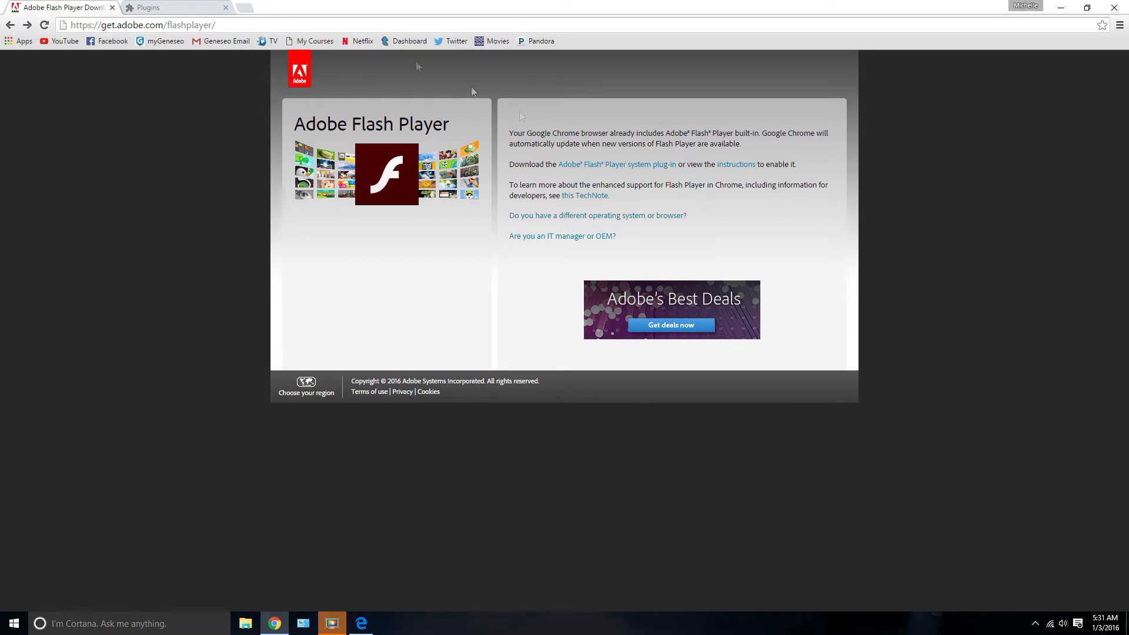
left_click(652, 167)
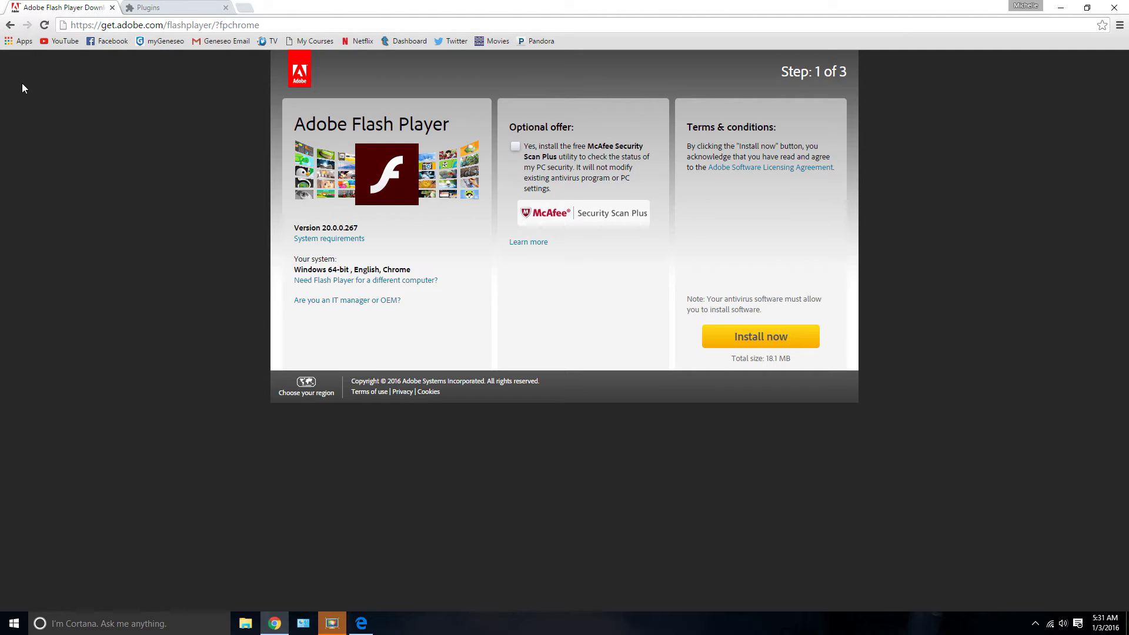
Switch to the chrome://plugins tab and highlight its address.
left_click(164, 5)
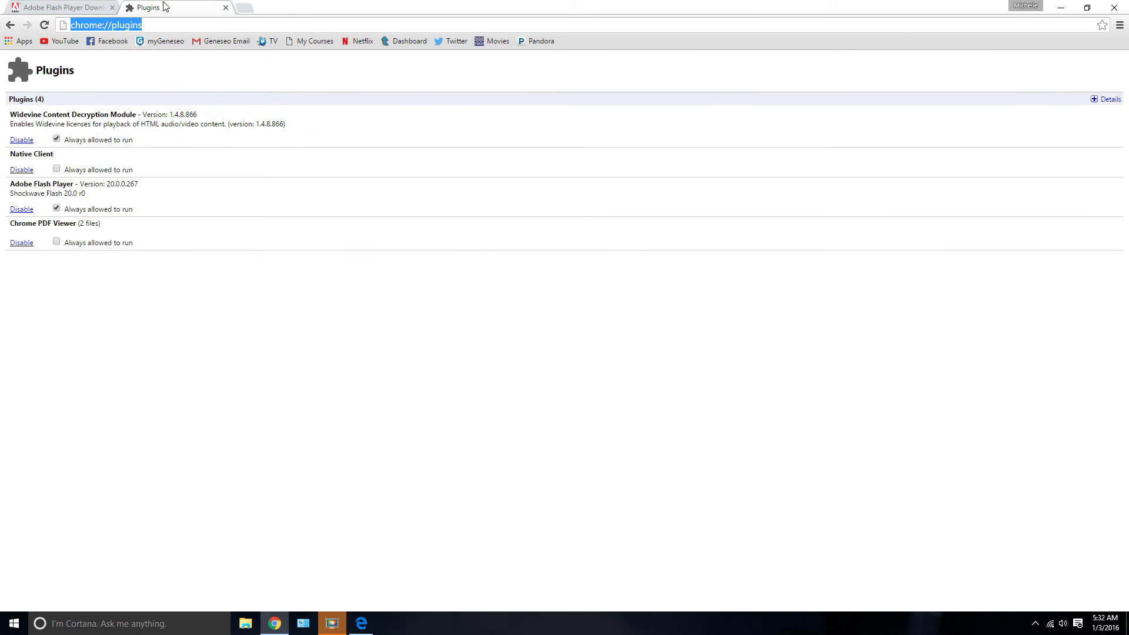
left_click(163, 24)
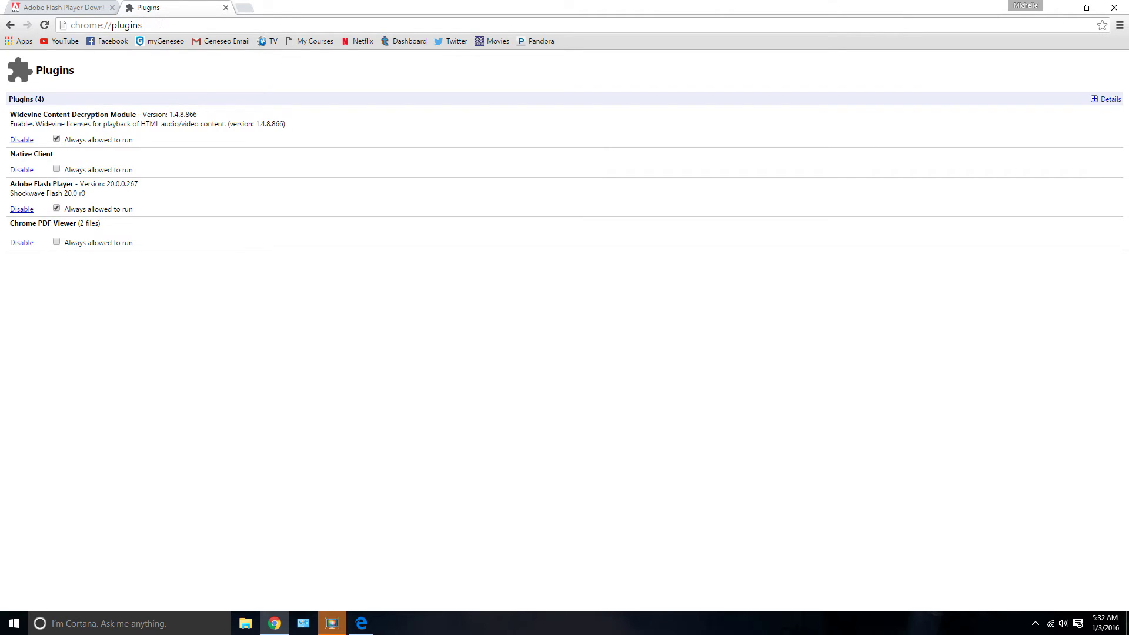
left_click_drag(164, 25, 73, 25)
left_click(147, 26)
Highlight the Adobe Flash Player 20.0.0.267 entry and its 'Always allowed to run' setting.
mouse_move(42, 185)
left_mouse_down()
mouse_move(91, 186)
mouse_move(106, 210)
mouse_move(40, 184)
left_mouse_up()
left_click(106, 201)
left_click(40, 184)
left_click(95, 622)
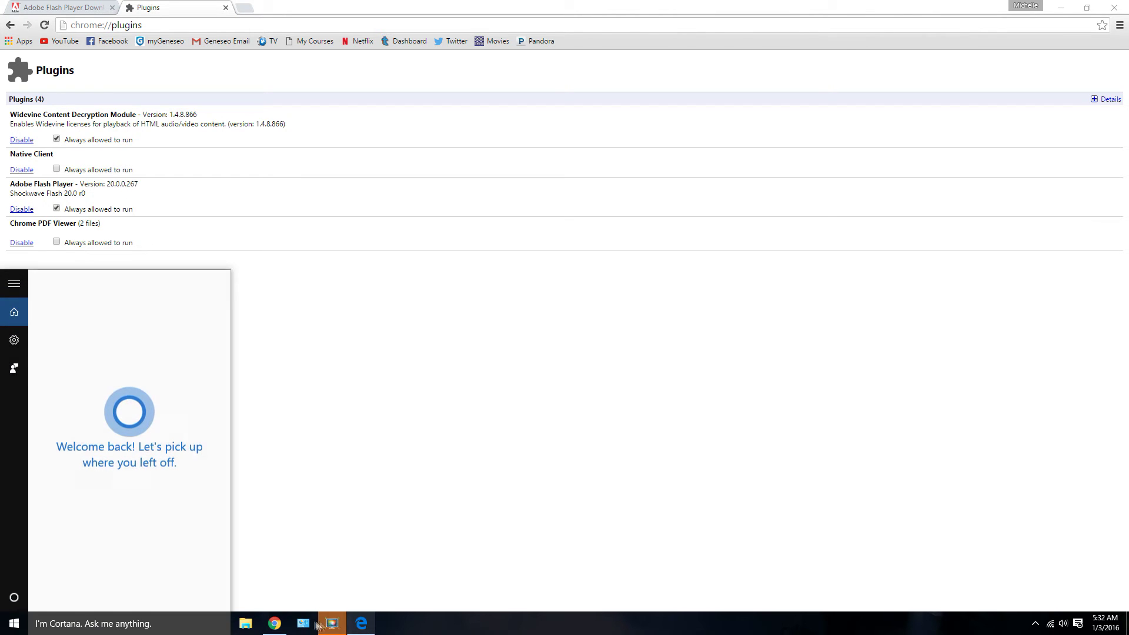
Search the Control Panel installed-programs list for 'chrome', clear the search, and return to Chrome.
left_click(315, 624)
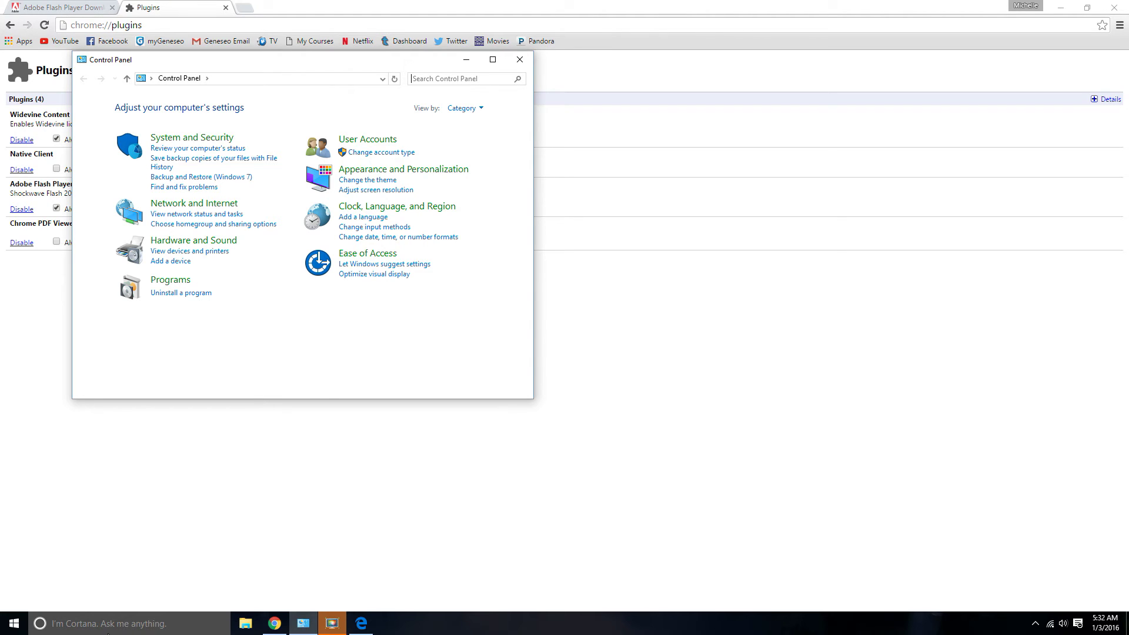
left_click(181, 294)
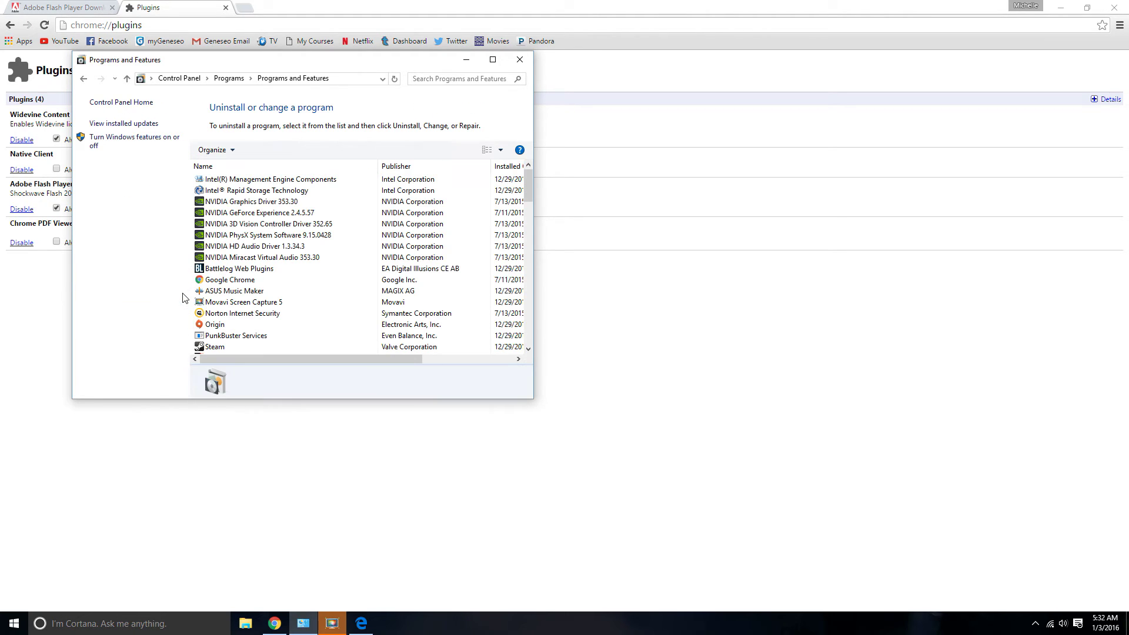
left_click(454, 80)
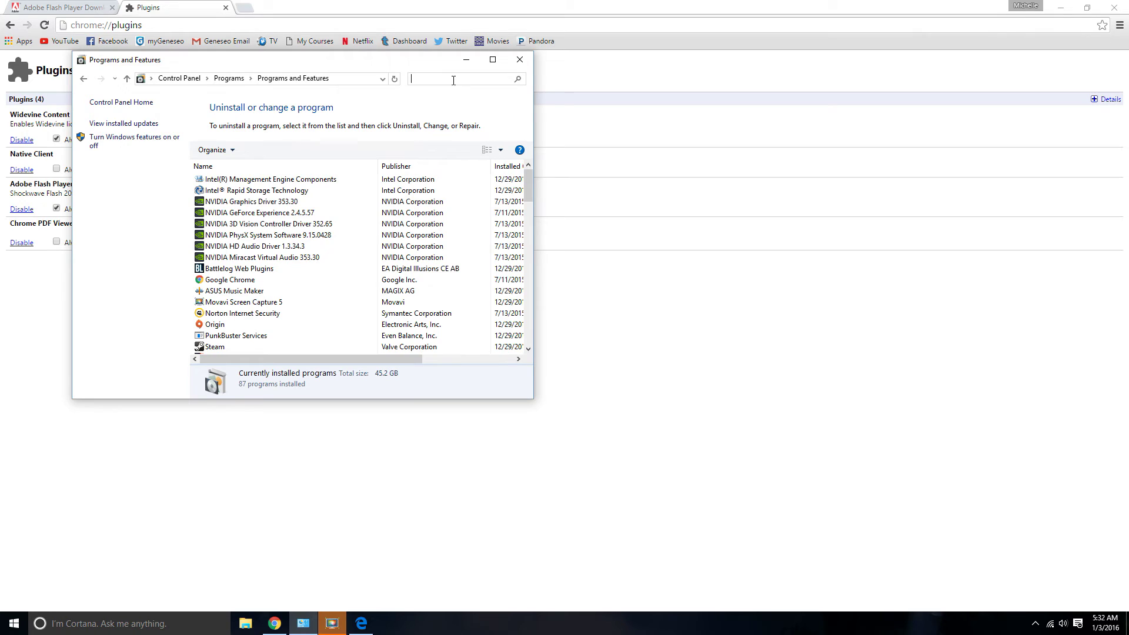
type("chrt")
key("BackSpace")
key("BackSpace")
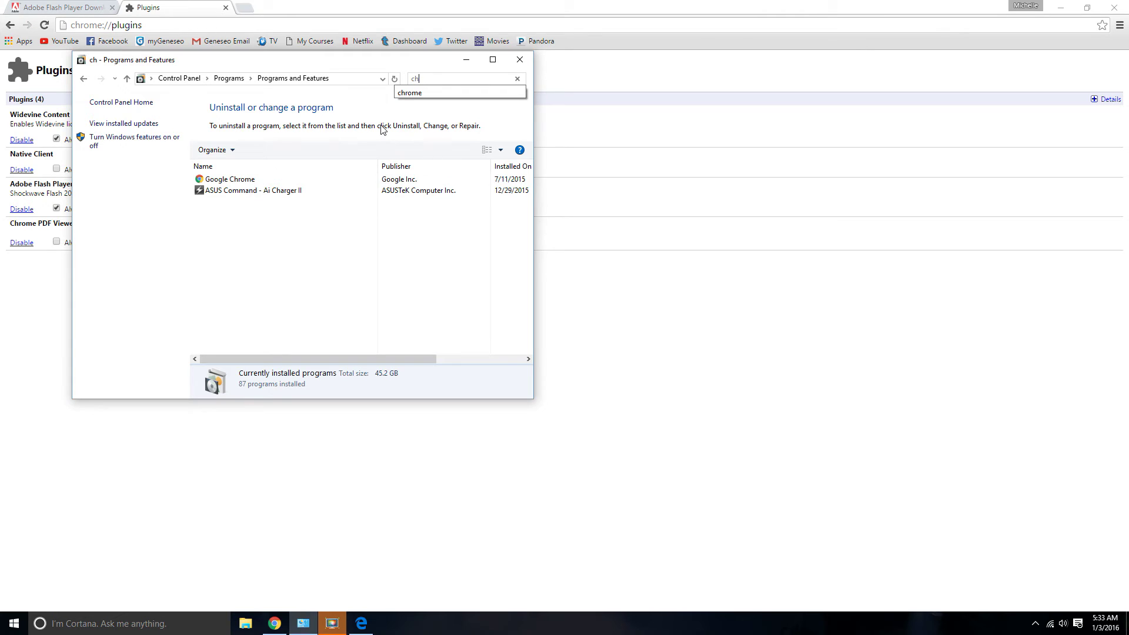
key("BackSpace")
key("BackSpace")
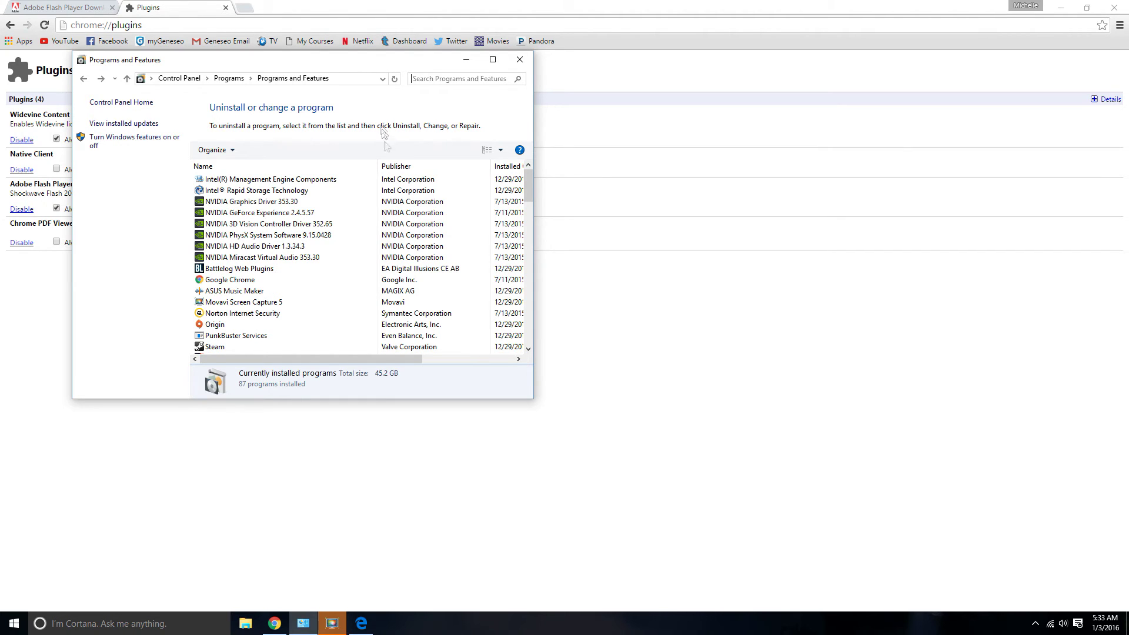
left_click(171, 446)
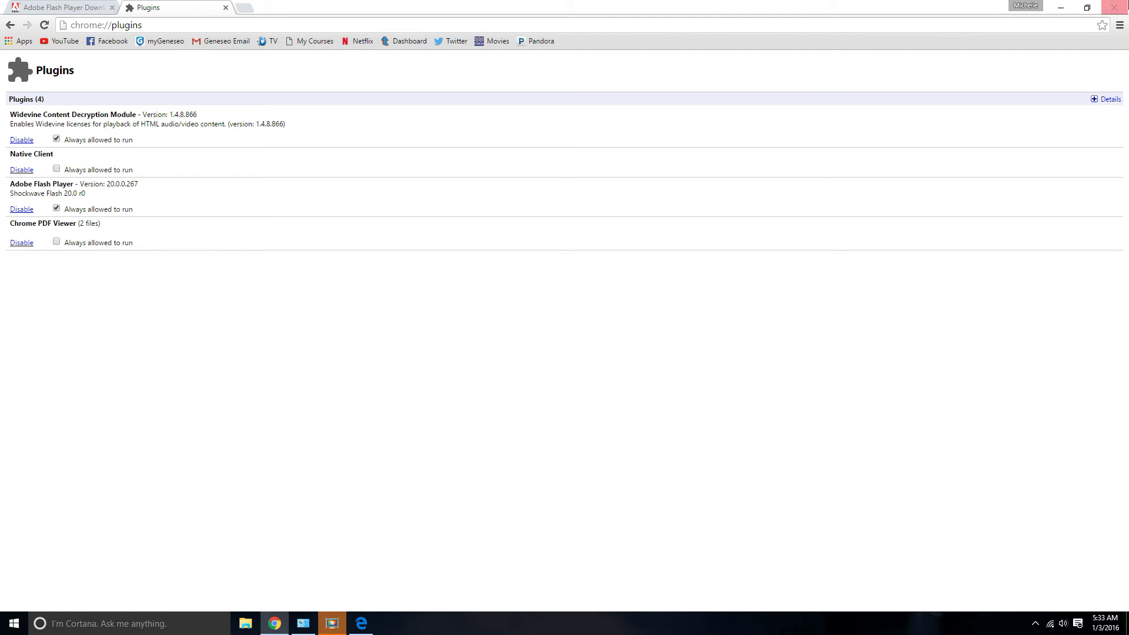
Open Clear browsing data with 'the beginning of time' range, then close it without clearing.
left_click(1119, 28)
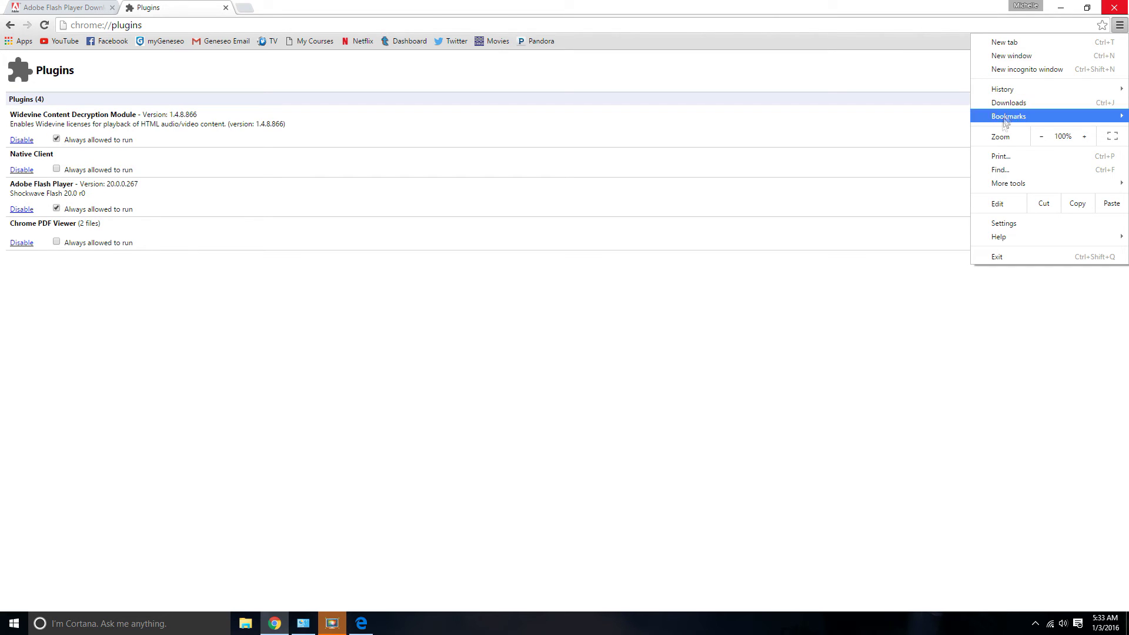
mouse_move(1008, 94)
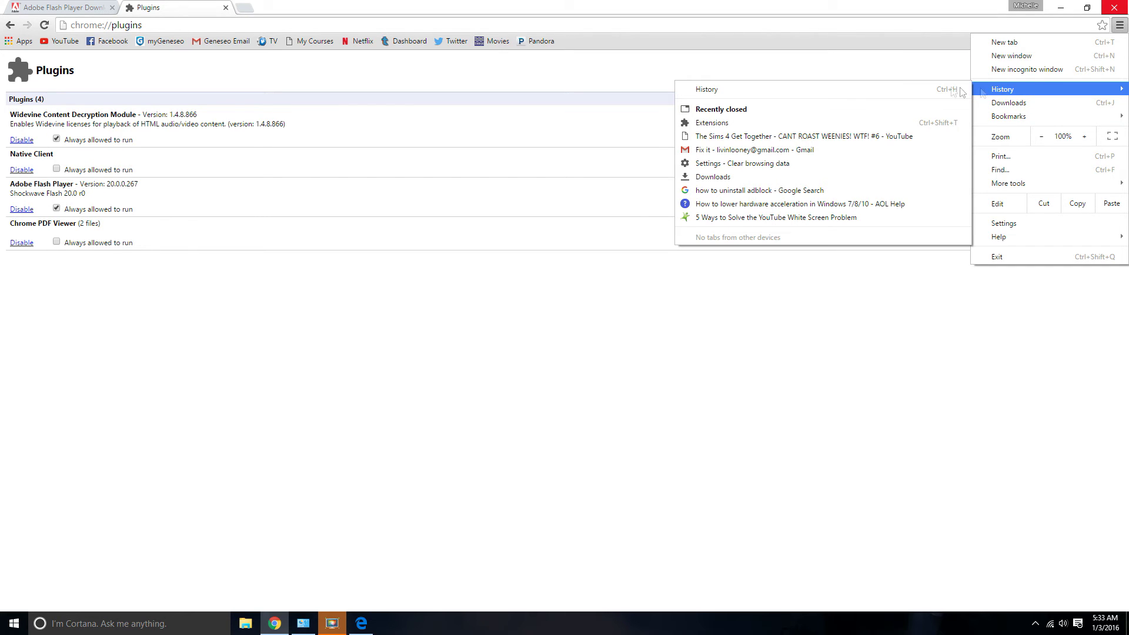
left_click(821, 88)
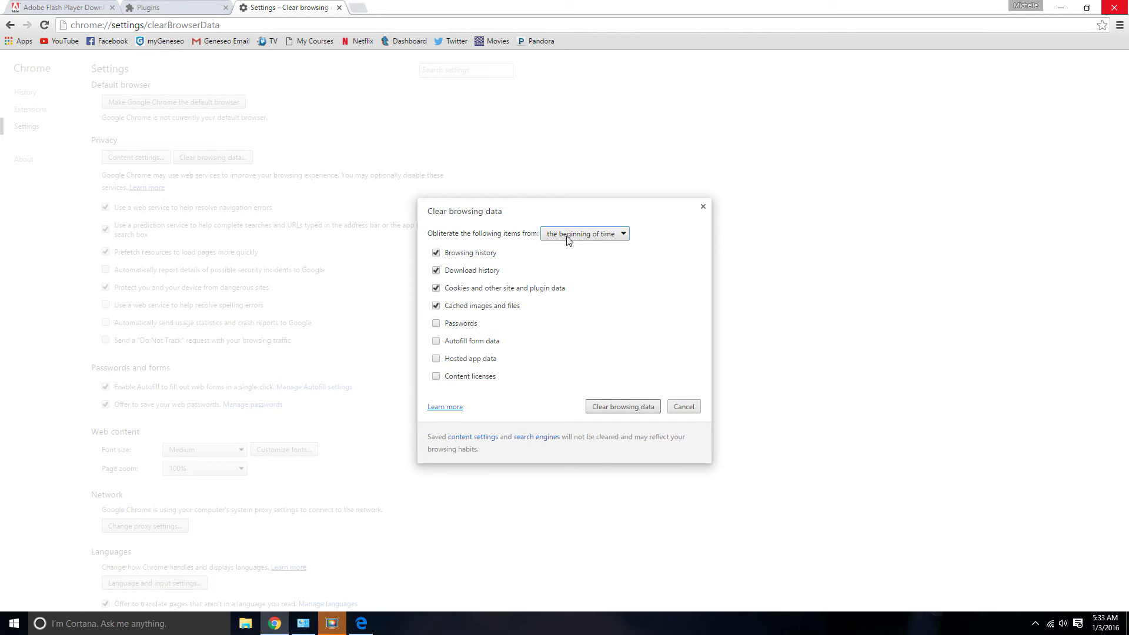
left_click(569, 235)
left_click(585, 288)
left_click(702, 209)
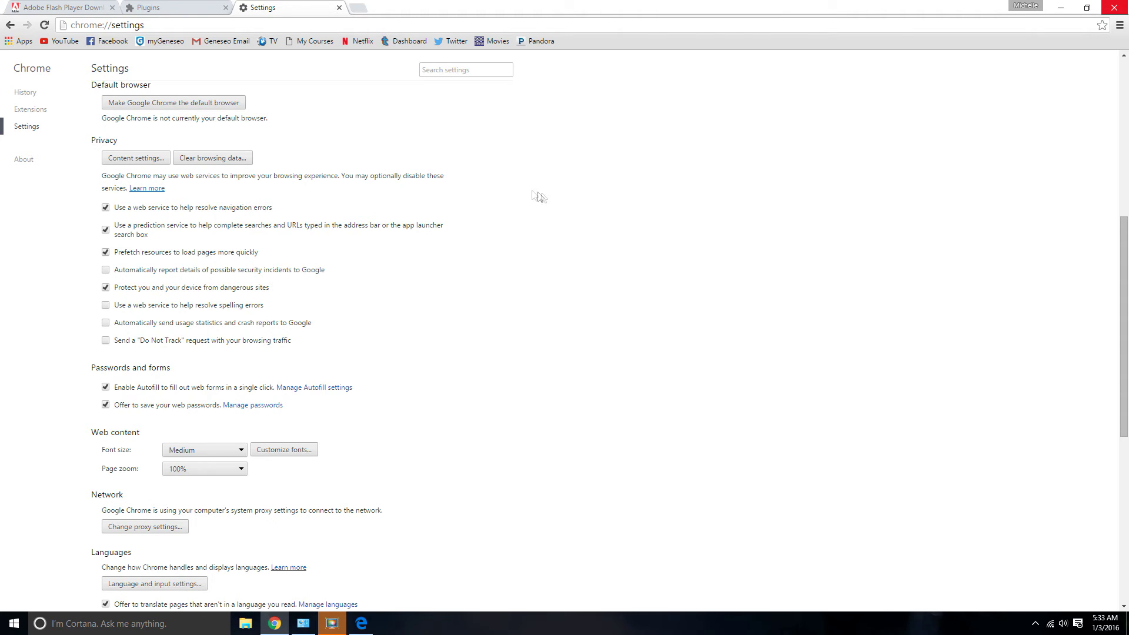
Scroll through the installed extensions, then return to the Flash Player download page tab.
left_click(37, 108)
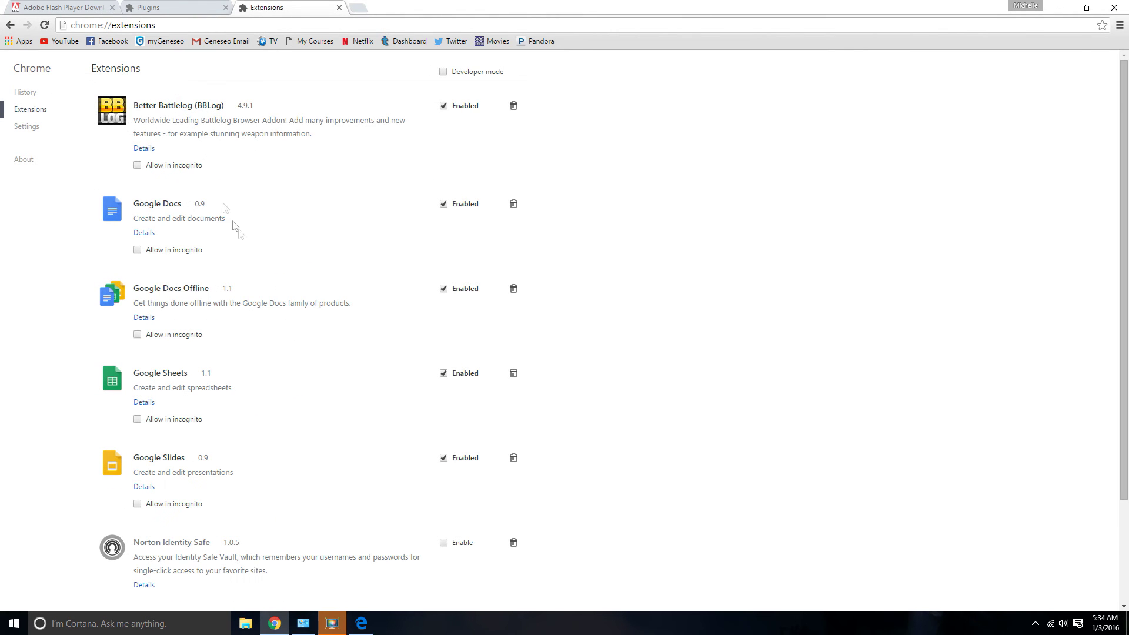
scroll(244, 260, "down", 2)
scroll(240, 285, "up", 3)
scroll(94, 303, "down", 2)
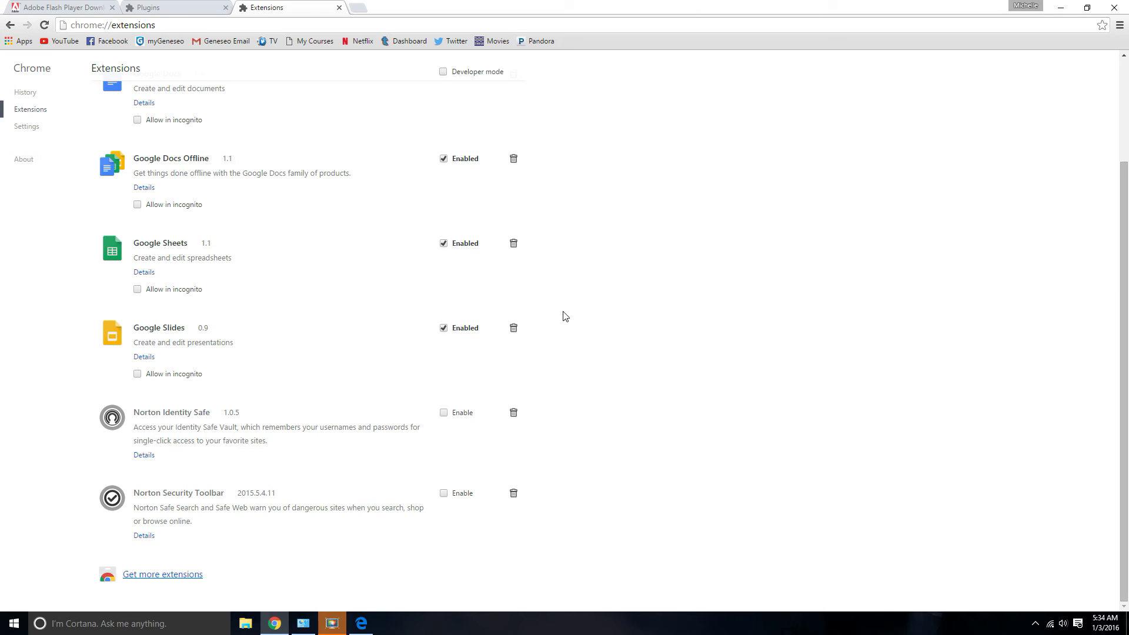
scroll(562, 315, "up", 2)
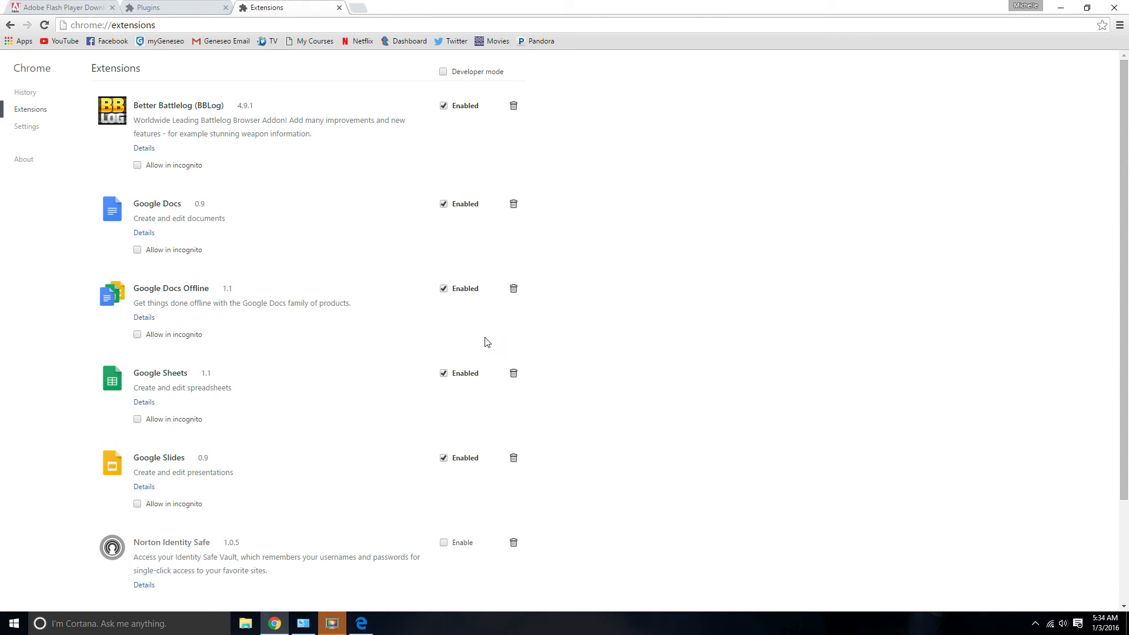
left_click(169, 15)
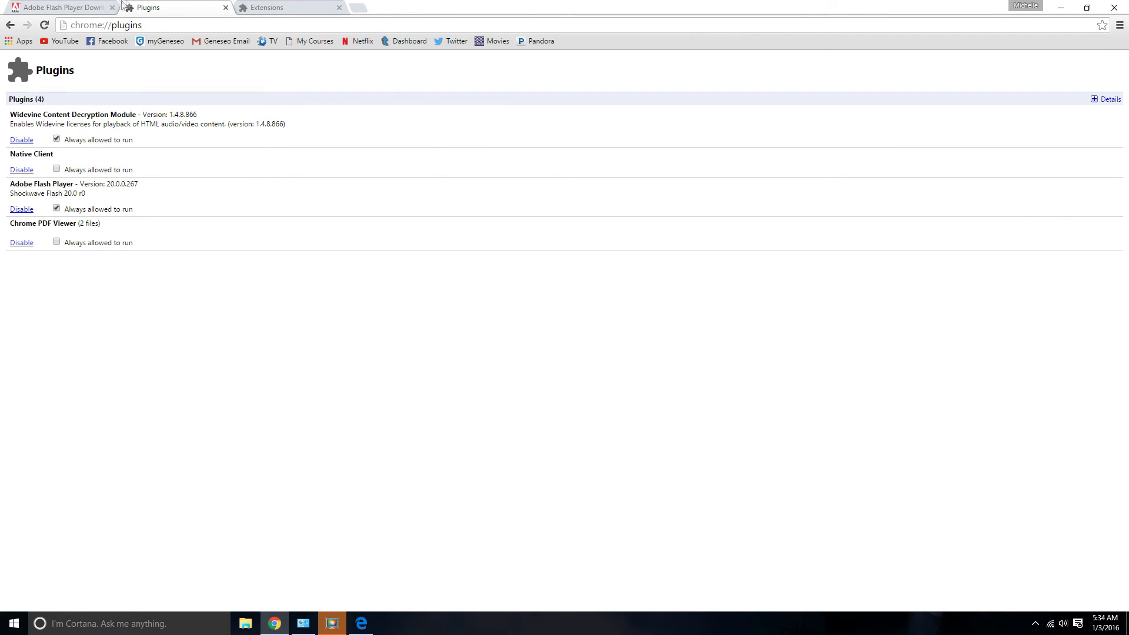
left_click(119, 7)
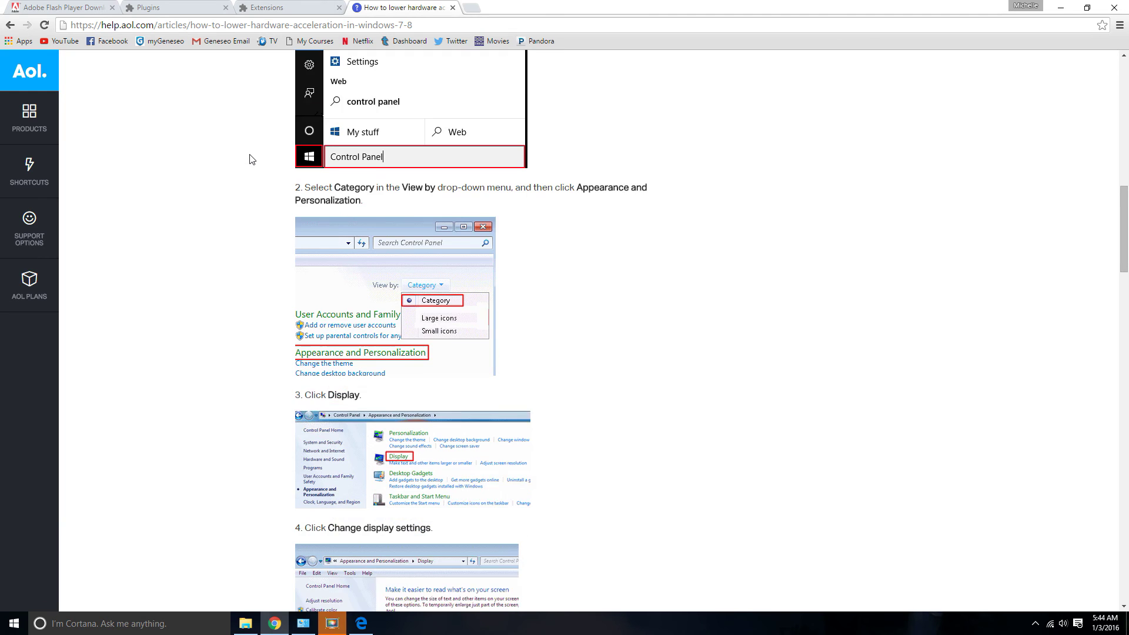
Scroll through the AOL hardware acceleration guide from step 3 down to step 12.
scroll(249, 159, "down", 1)
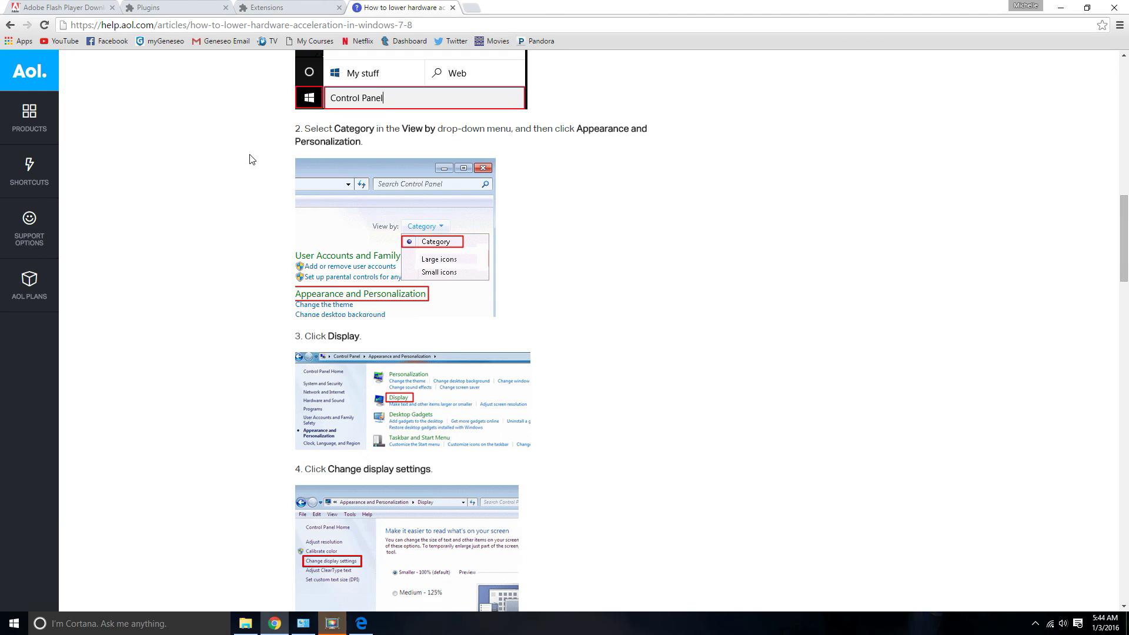
scroll(251, 160, "down", 2)
scroll(249, 159, "down", 5)
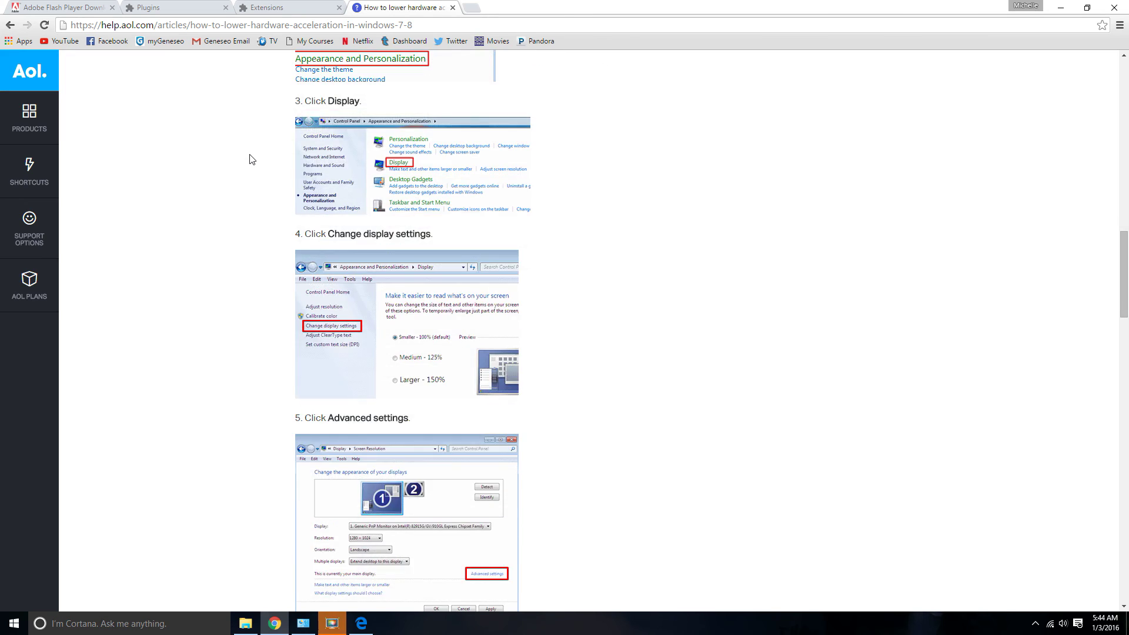
scroll(249, 159, "down", 6)
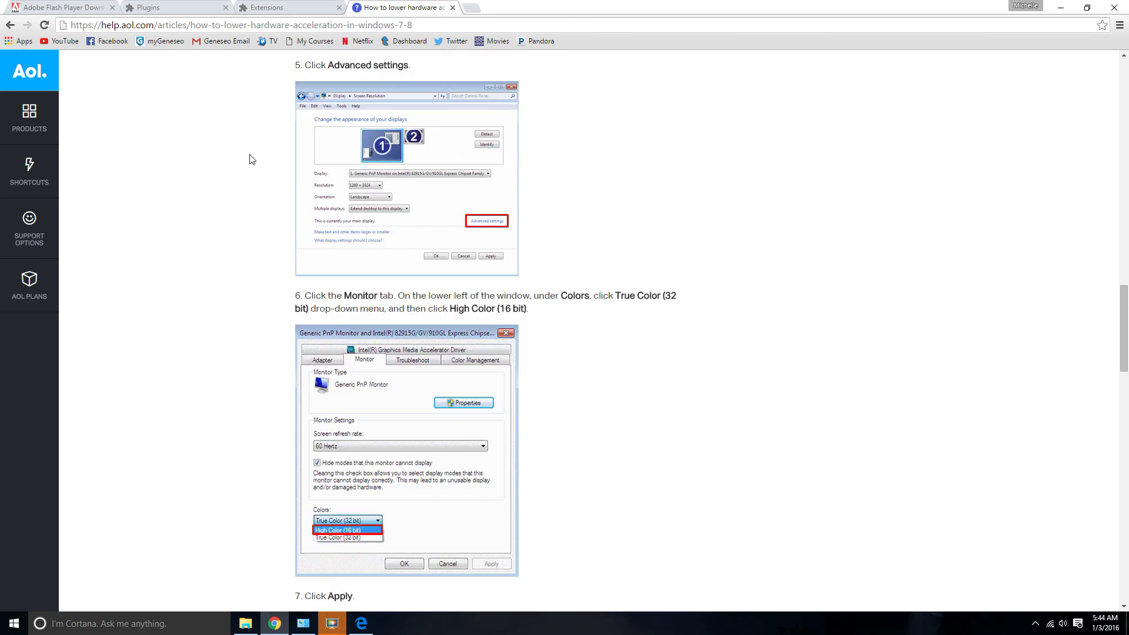
scroll(251, 159, "down", 1)
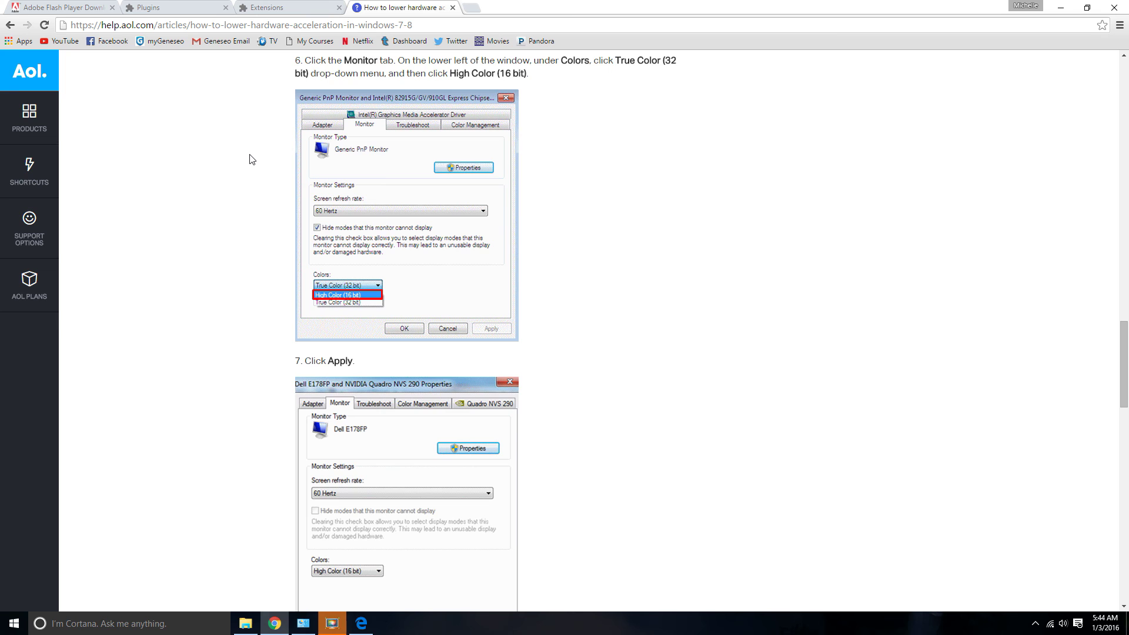
scroll(252, 159, "down", 6)
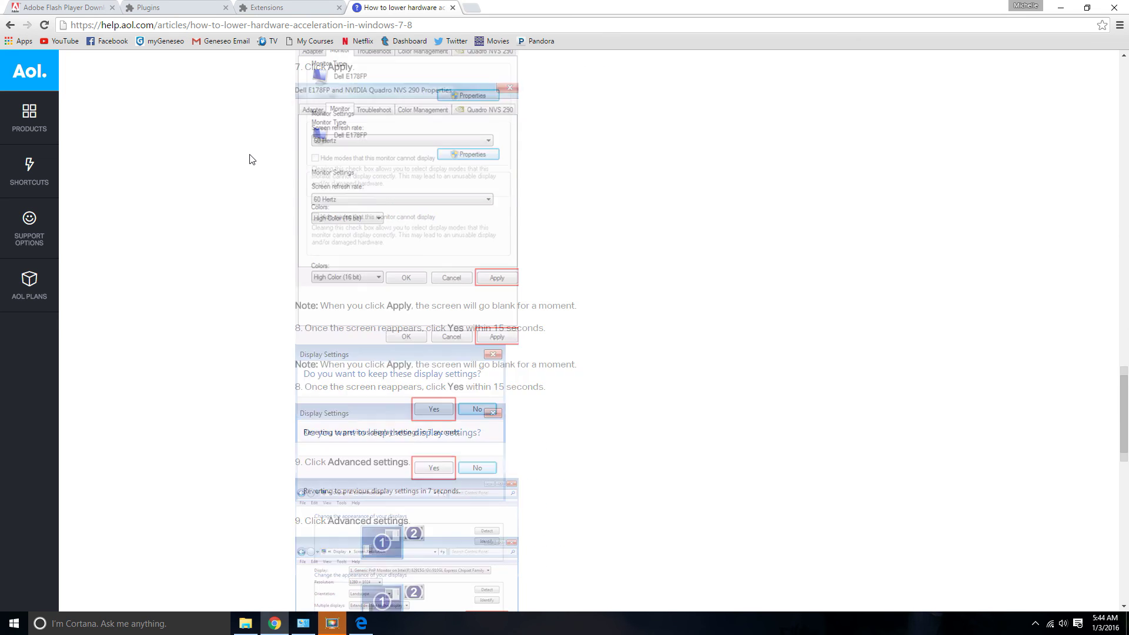
scroll(252, 159, "down", 4)
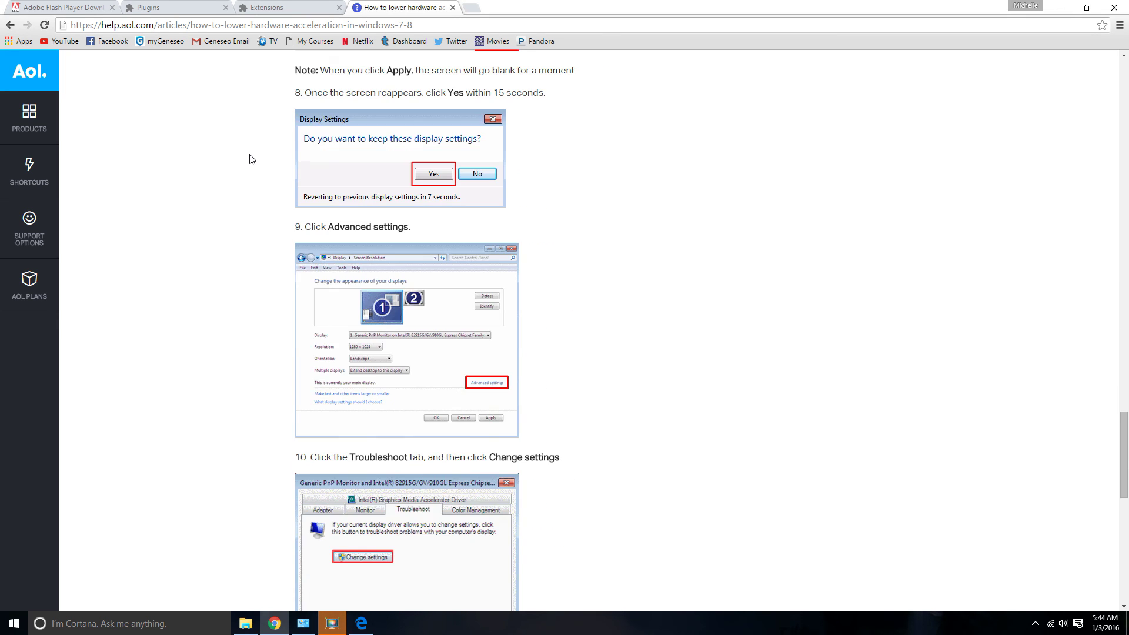
scroll(252, 159, "down", 10)
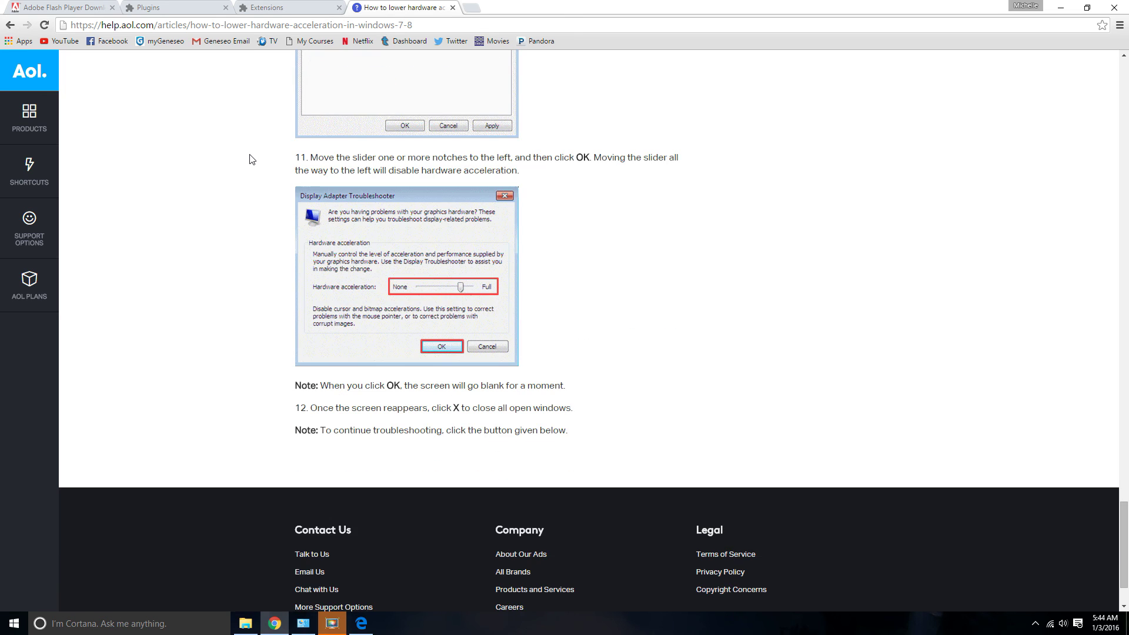
scroll(252, 160, "down", 1)
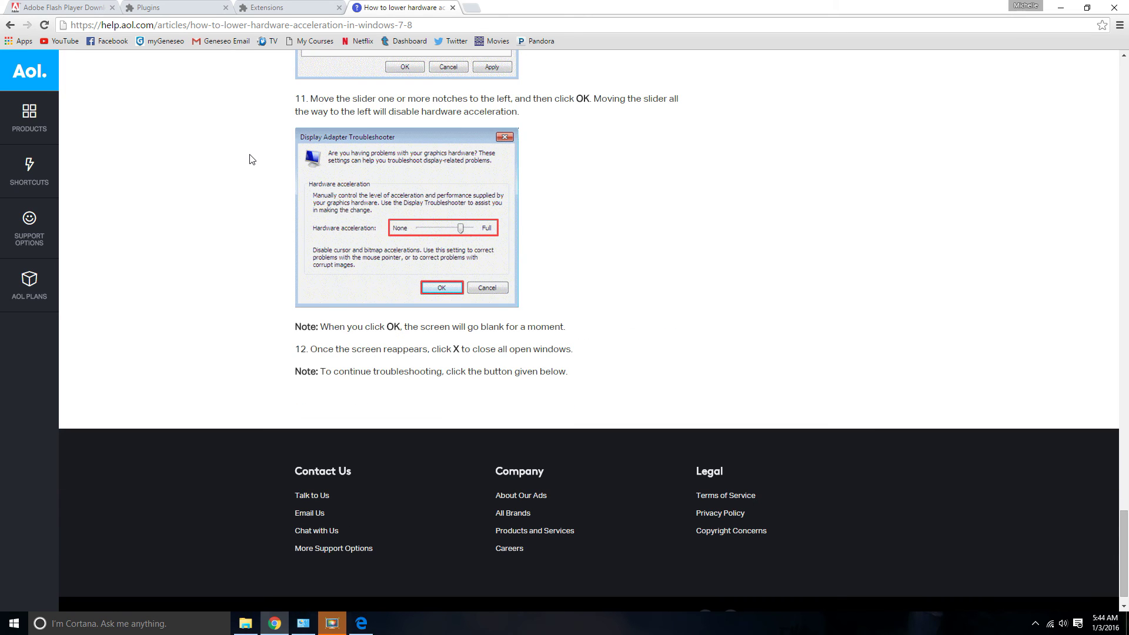